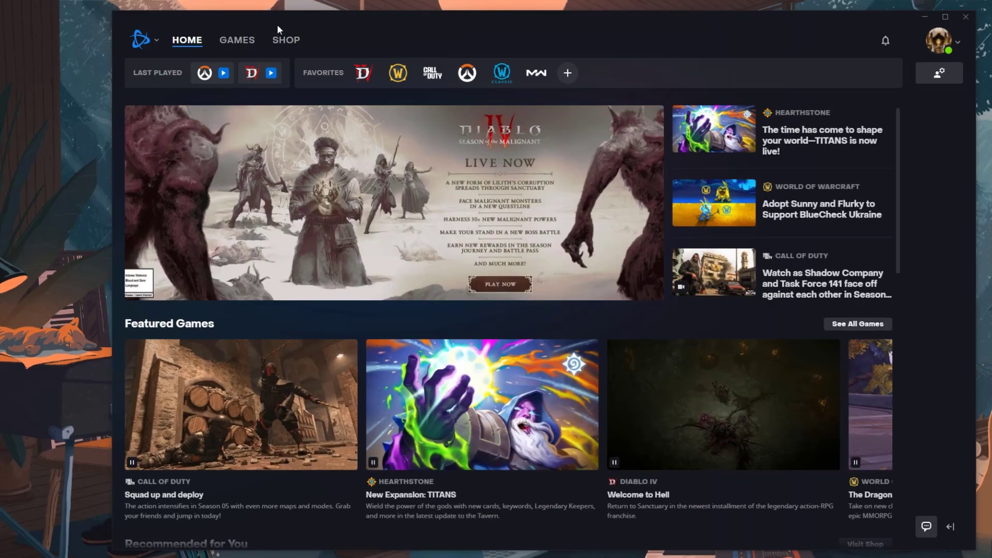
Open the Overwatch 2 page from My Games in the Battle.net library
click(226, 40)
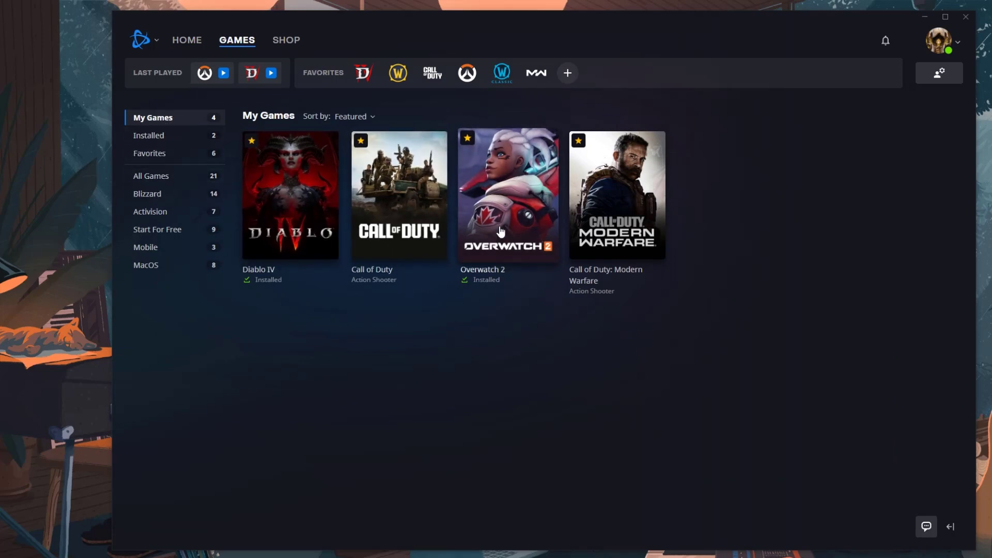
click(501, 233)
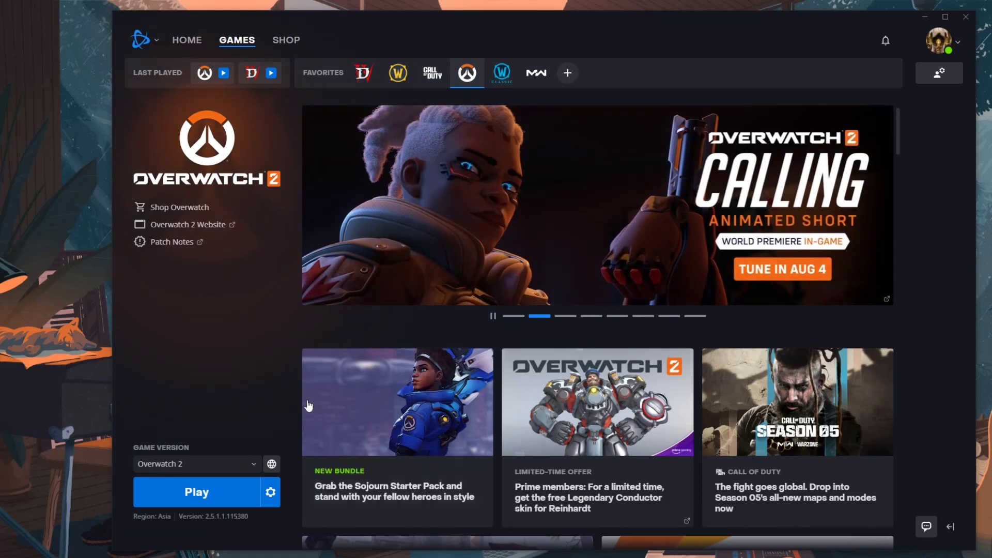
Choose Scan and Repair from Overwatch 2's gear menu and confirm Begin Scan
click(269, 492)
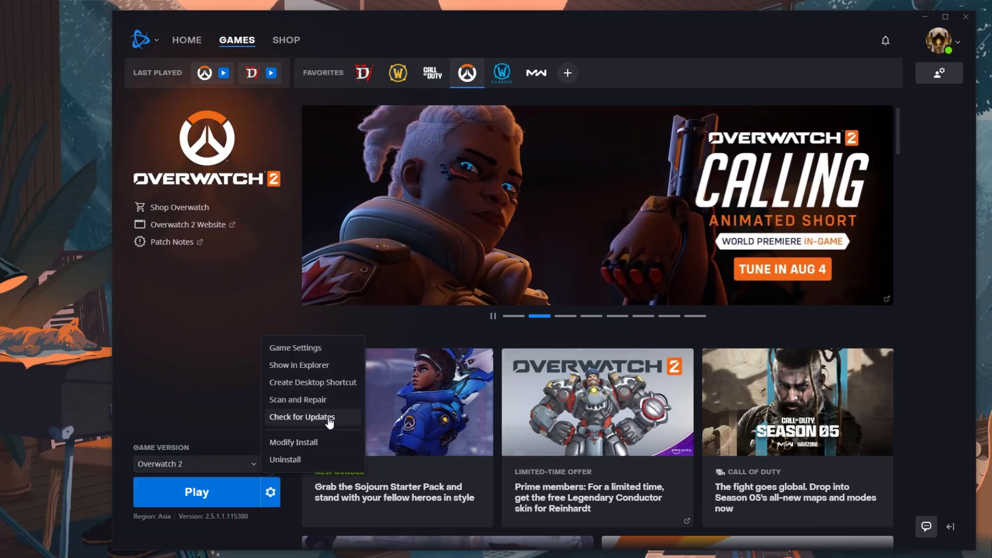
click(320, 399)
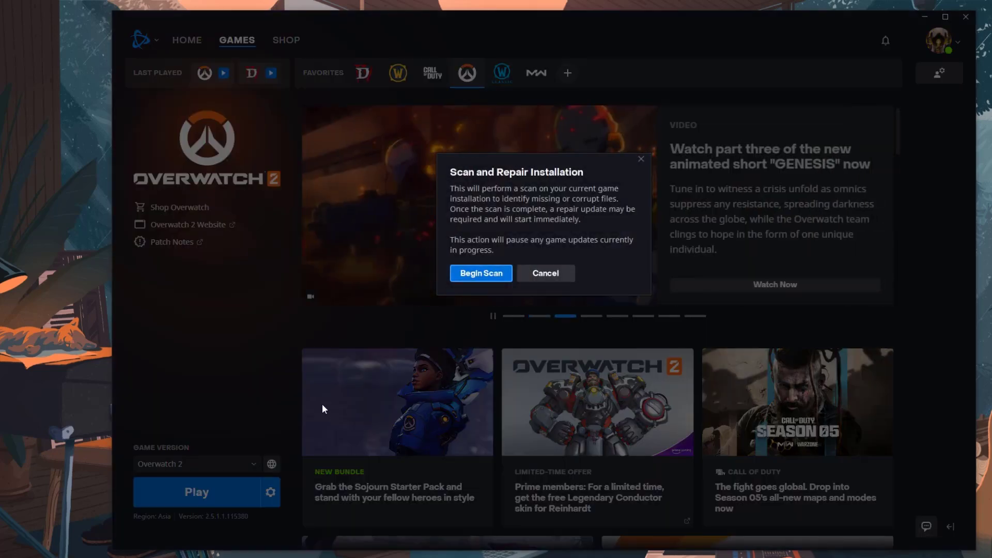
click(483, 274)
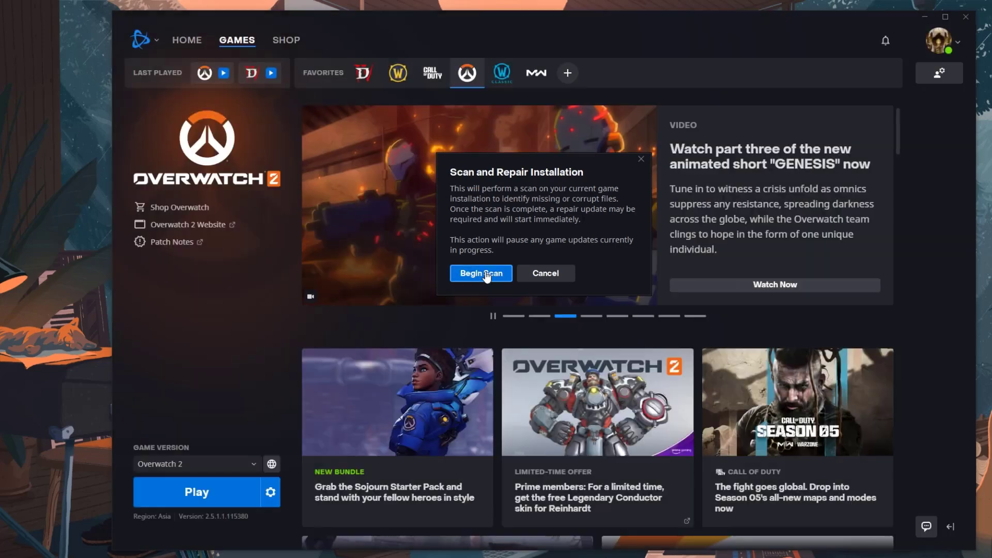